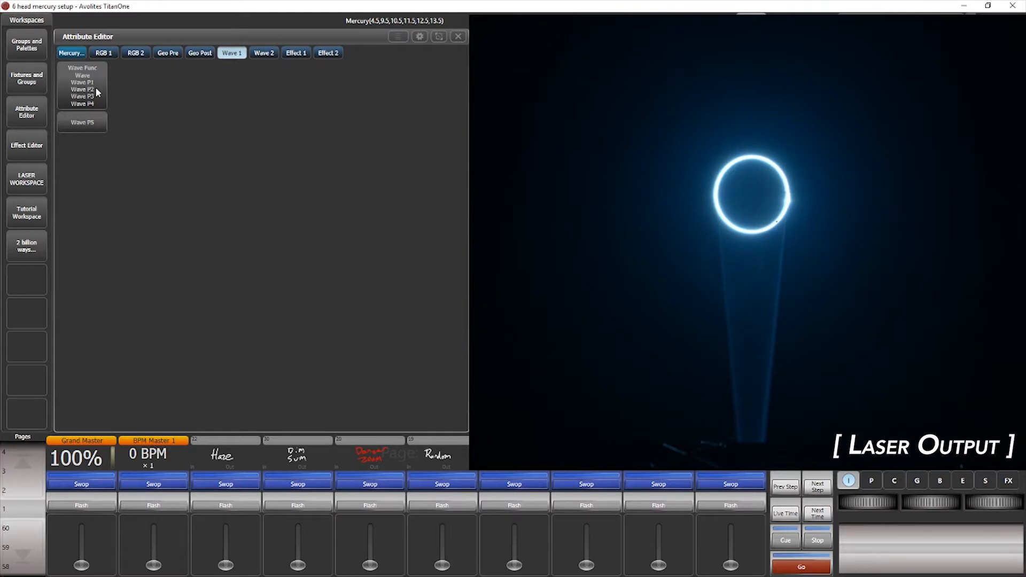
Set Wave 1 to the Radial Ramp wave with an amplitude of 18.0%.
click(96, 89)
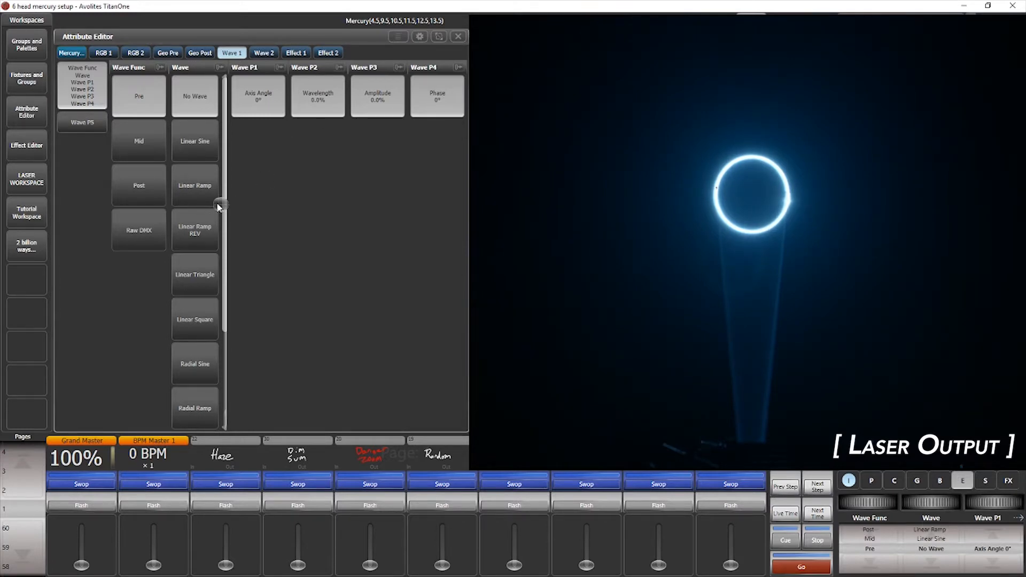
drag(218, 207, 232, 303)
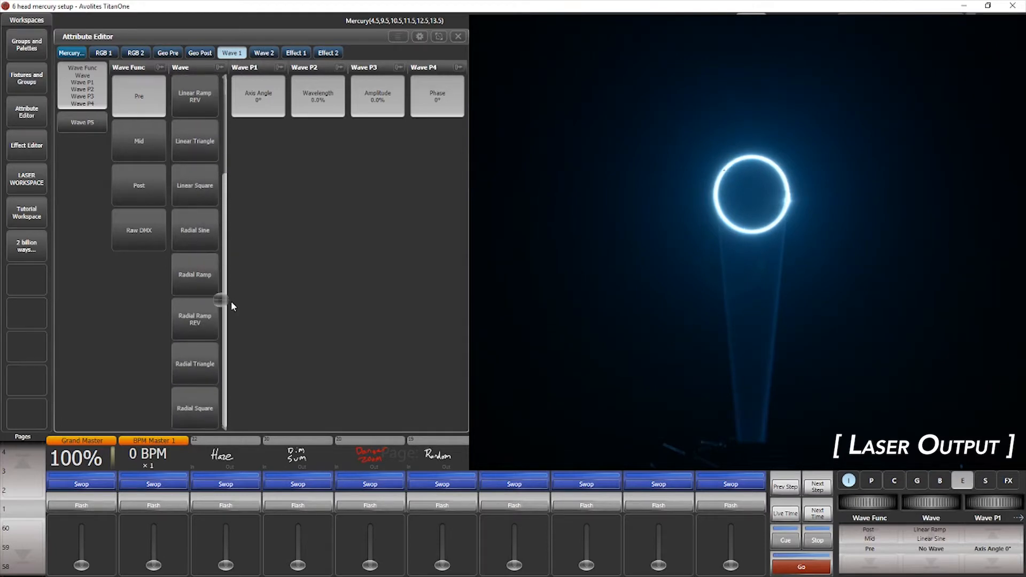
click(204, 264)
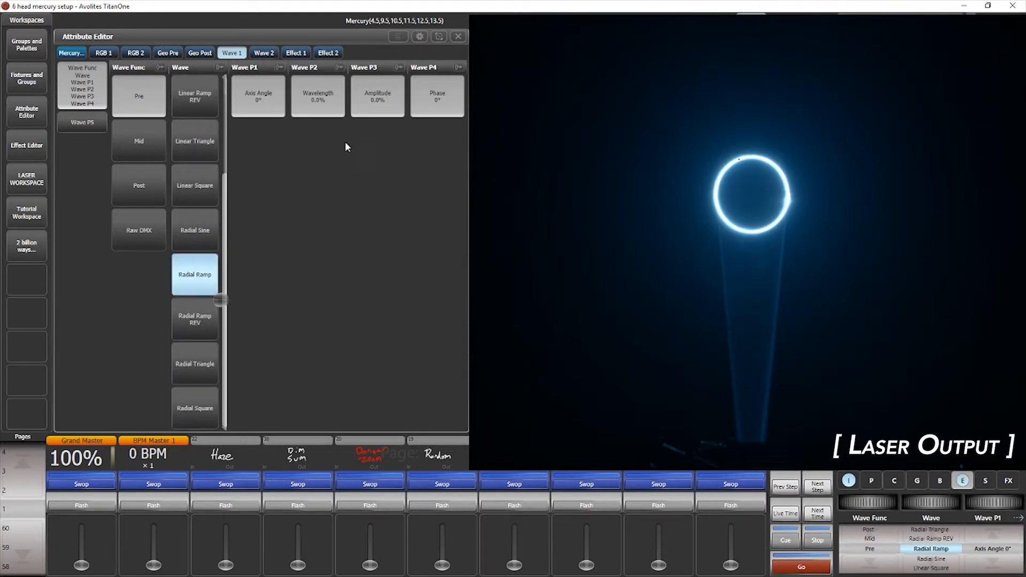
drag(388, 105, 425, 114)
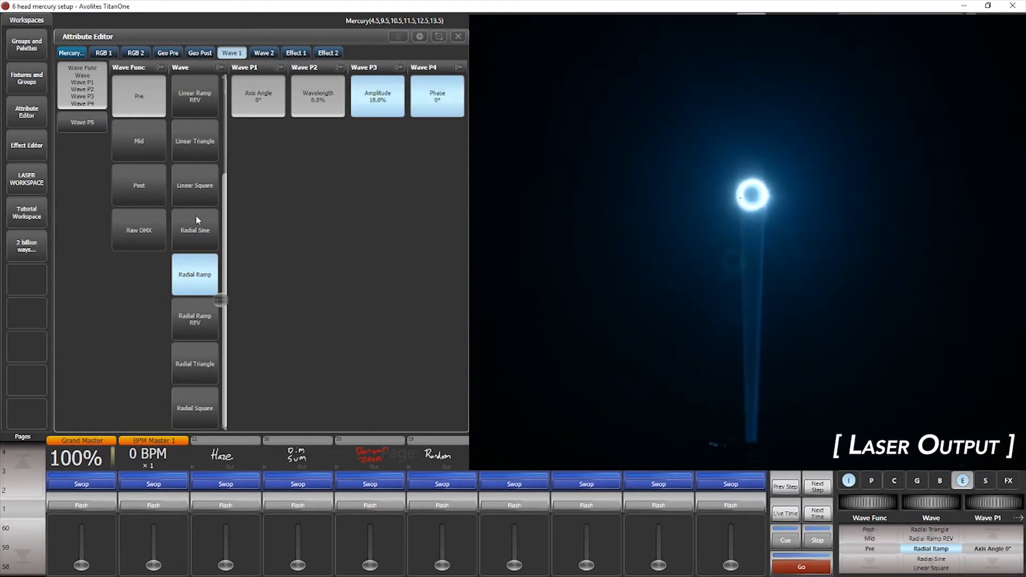
Adjust Wave 1 to a wavelength of 18.8% and a Trans Speed of 21.6%.
click(95, 121)
drag(142, 106, 154, 108)
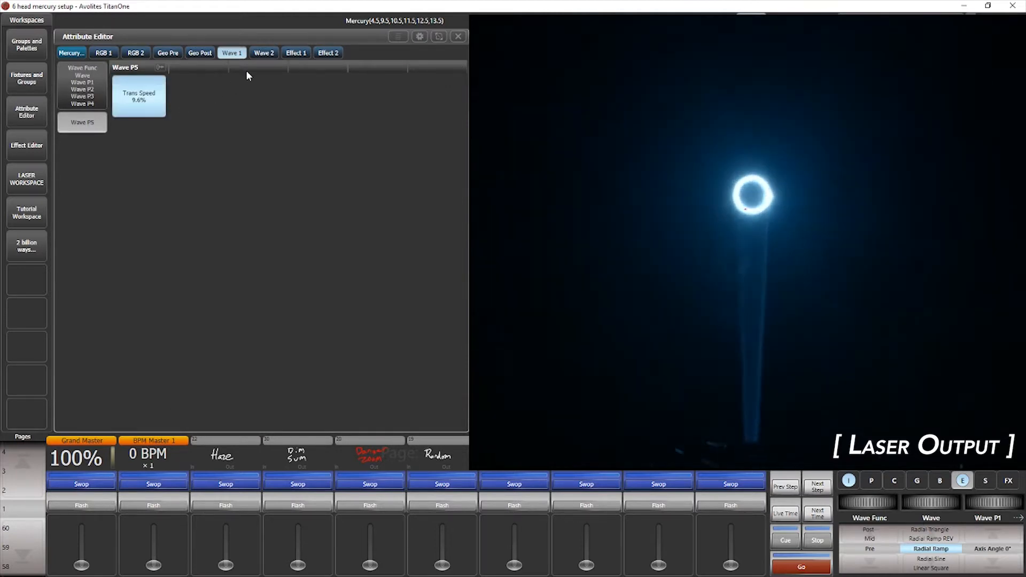
click(82, 86)
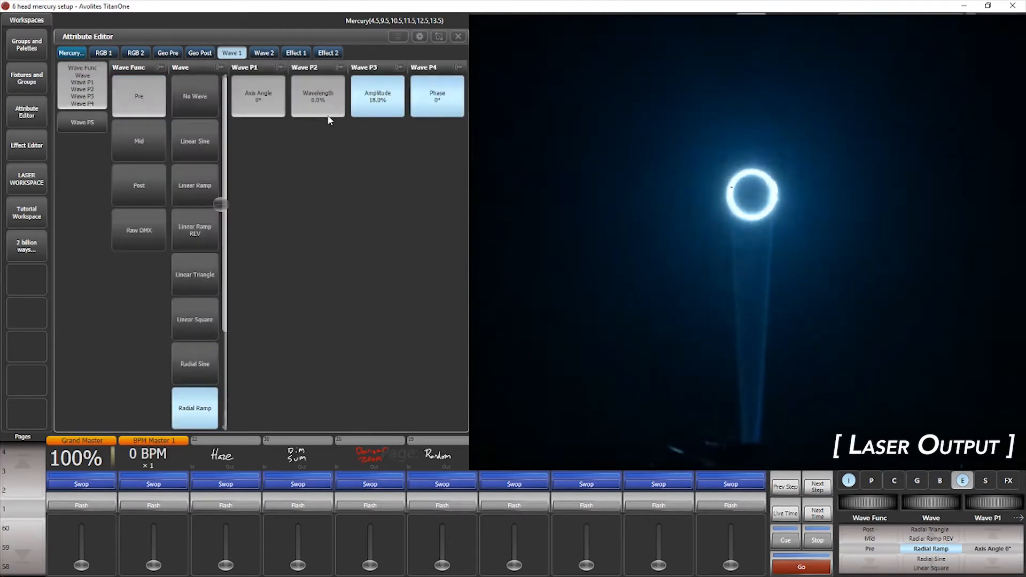
drag(330, 111, 353, 115)
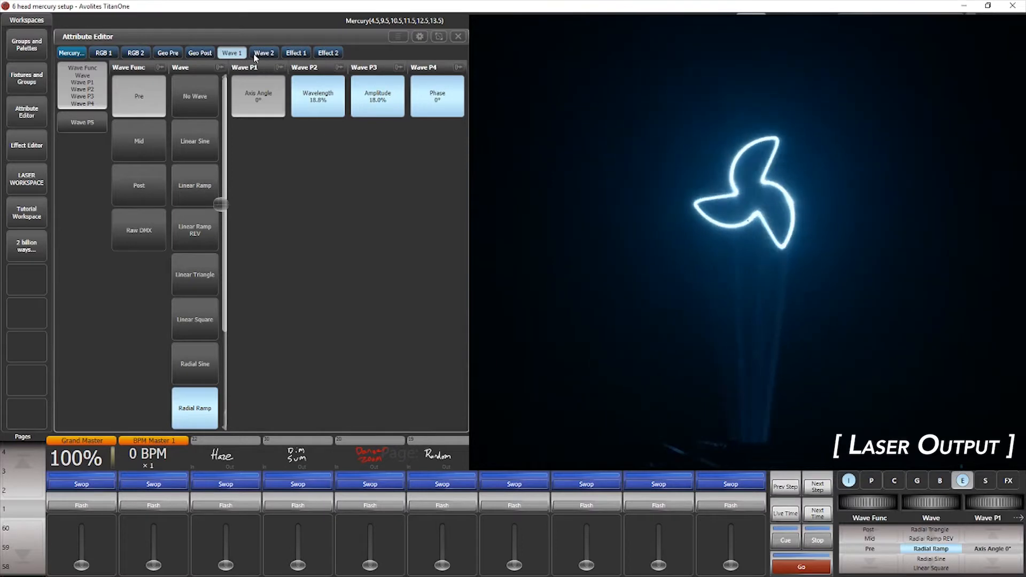
click(78, 122)
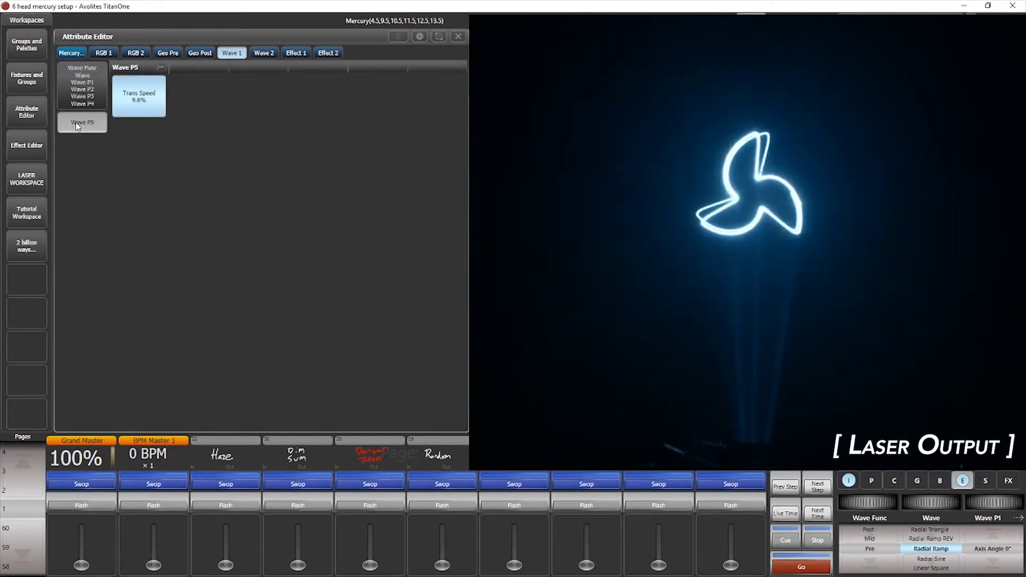
mouse_move(147, 104)
mouse_down()
mouse_move(264, 114)
mouse_move(155, 110)
mouse_up()
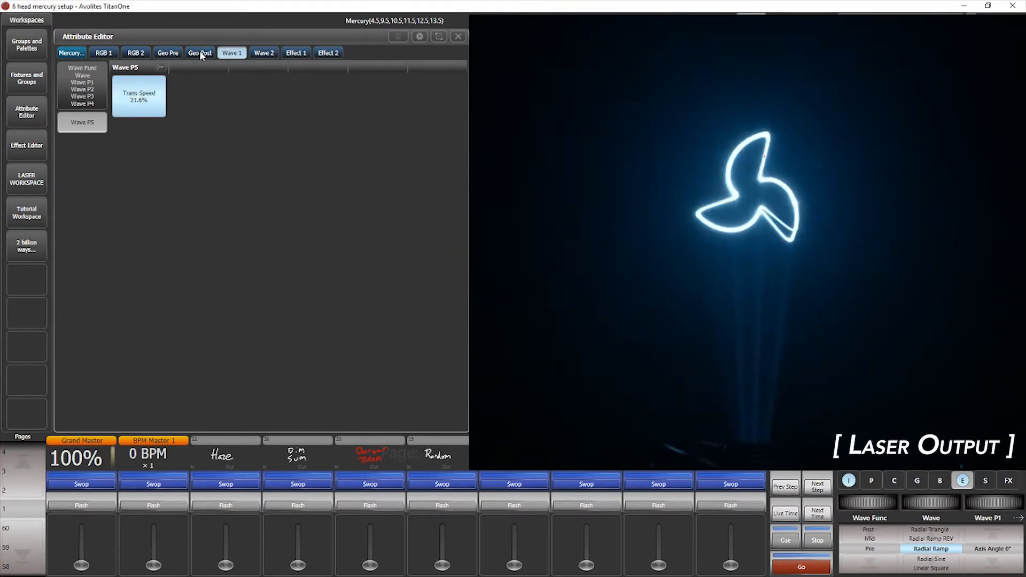
Set Wave 2 to the Radial Sine wave with an amplitude of 49.6%.
click(261, 54)
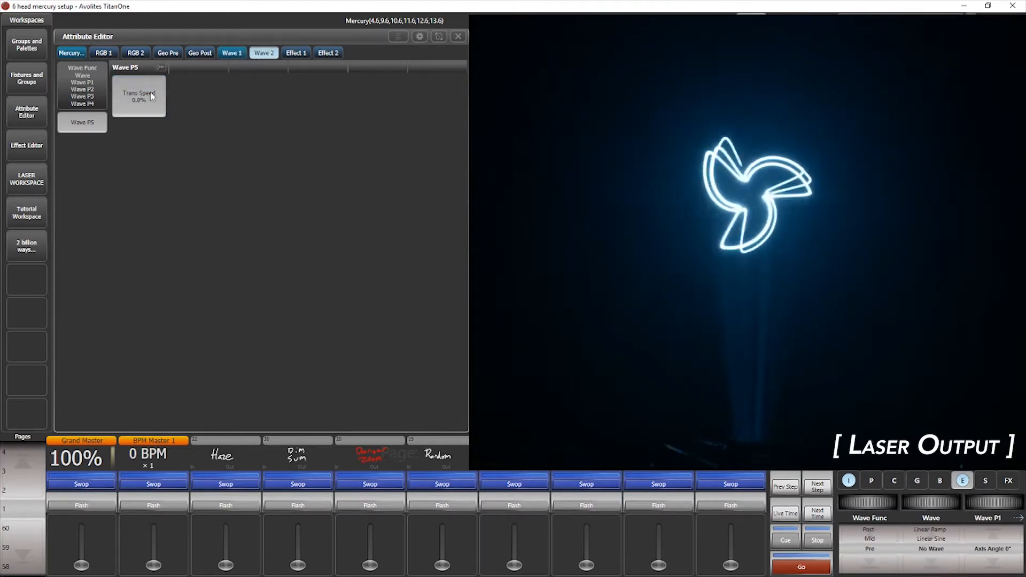
click(81, 88)
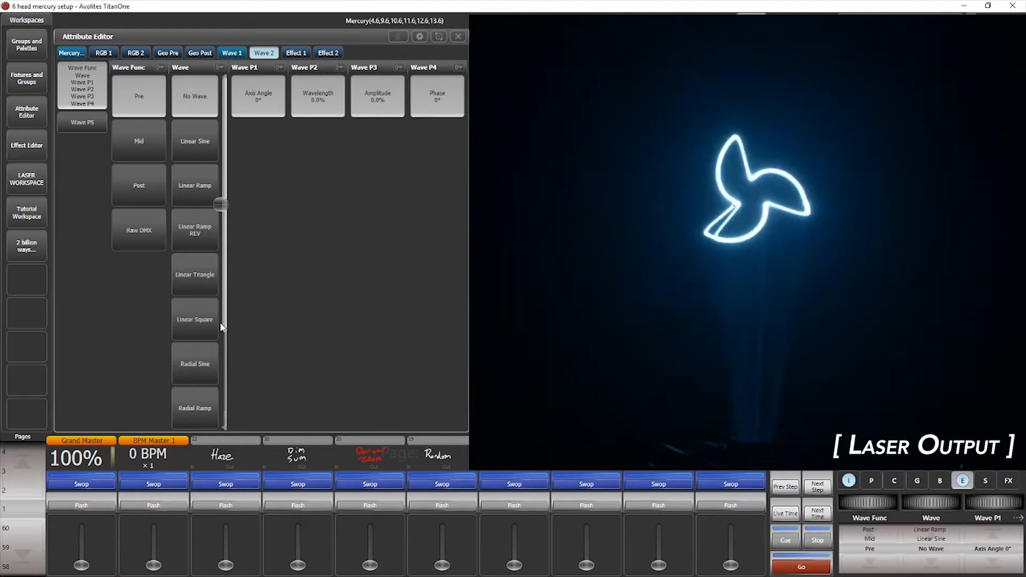
click(194, 359)
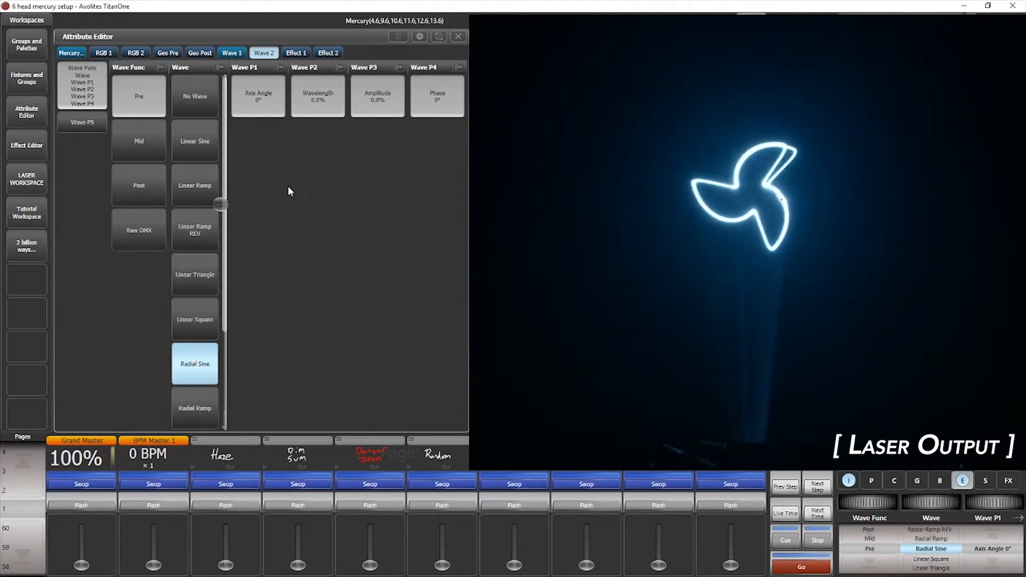
click(402, 109)
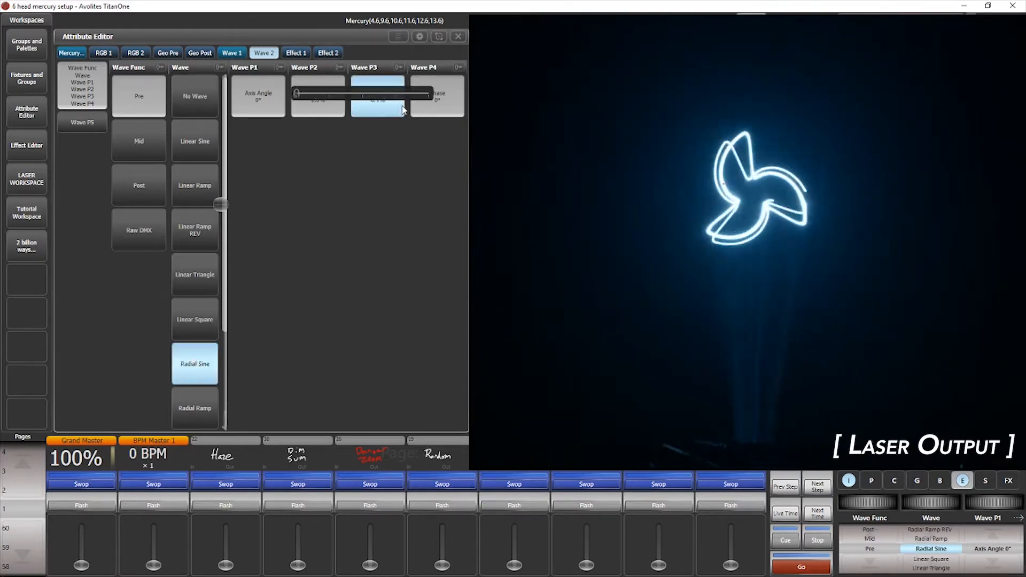
drag(402, 109, 449, 116)
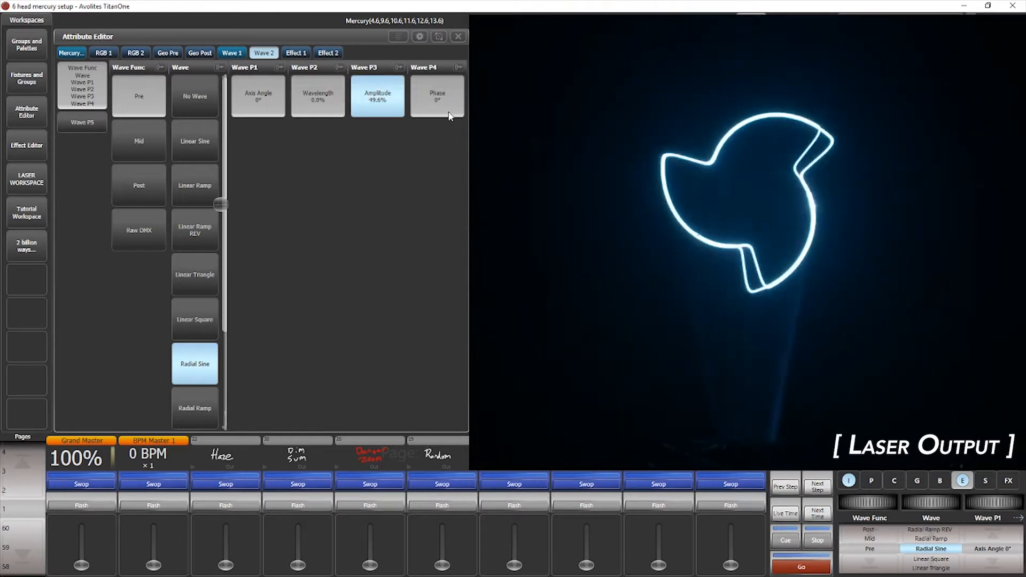
Try different Trans Speed values for Wave 2 and settle on 50.0%.
click(84, 122)
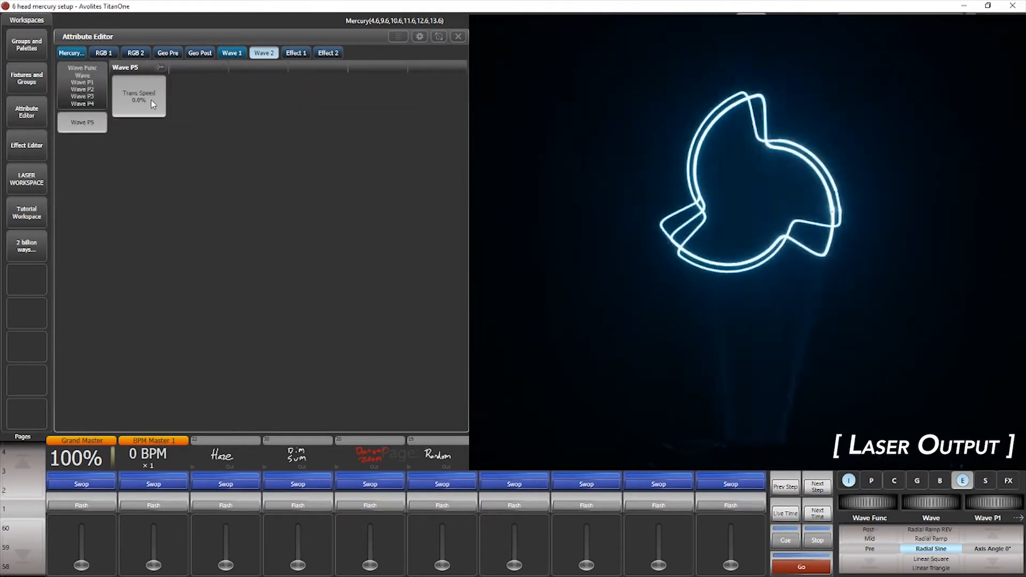
drag(158, 99, 258, 117)
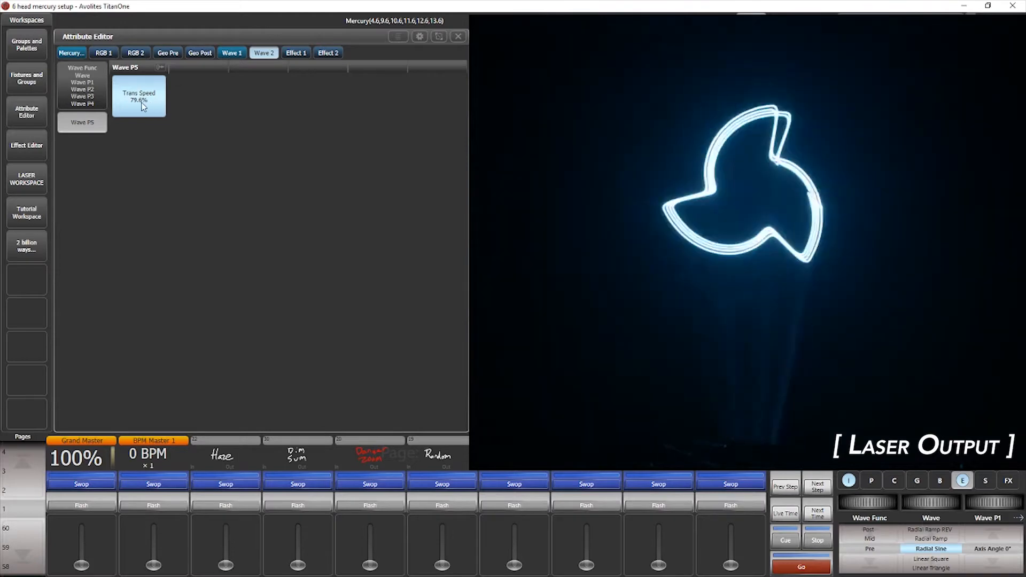
drag(132, 103, 130, 105)
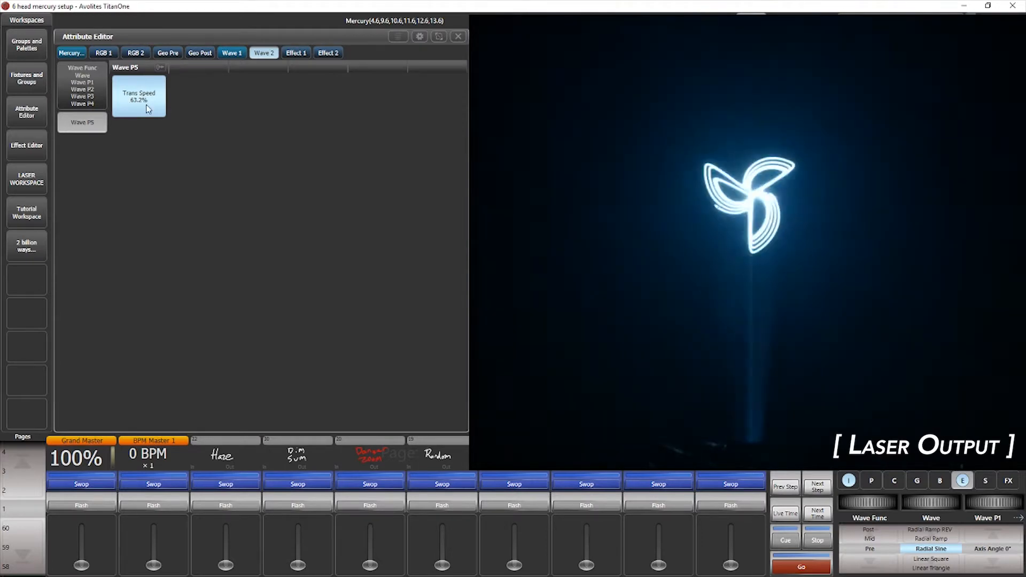
mouse_move(130, 105)
mouse_down()
mouse_move(108, 105)
mouse_move(143, 113)
mouse_move(127, 114)
mouse_up()
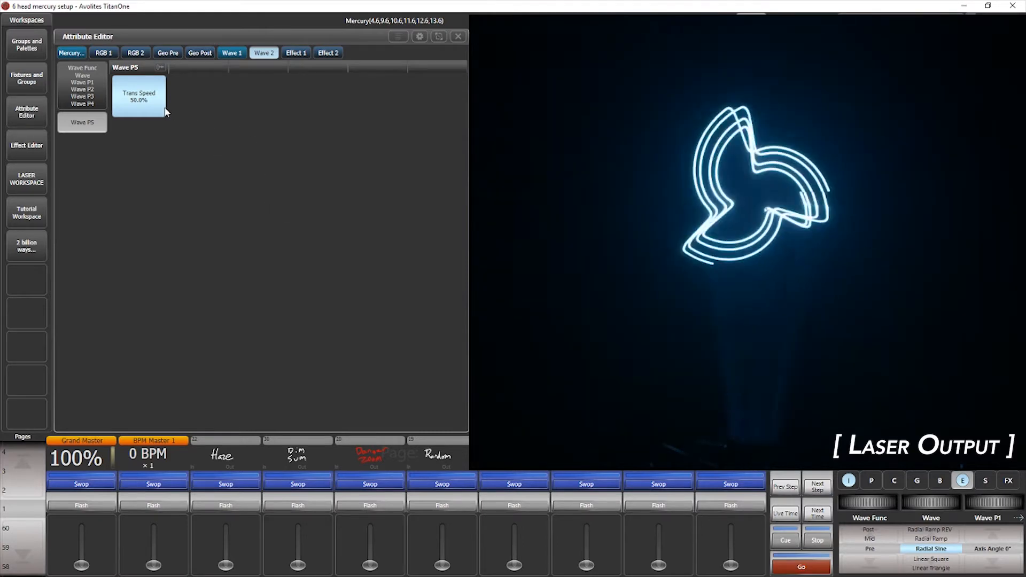
Apply the 3x Radial (Triangular) prism with spacings of 96.8% and 75.2% and a prism rotation angle of 96°.
click(297, 54)
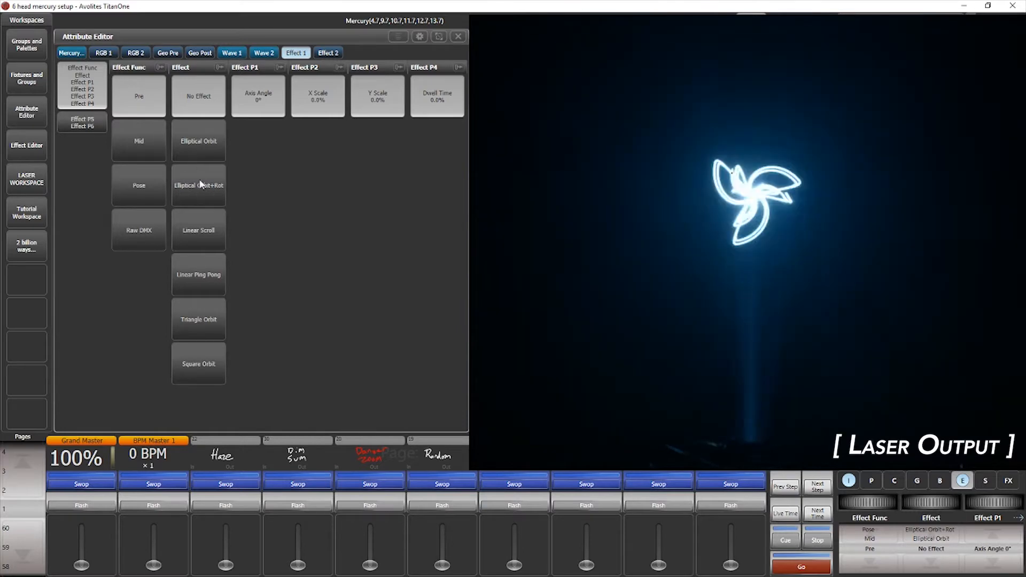
click(71, 53)
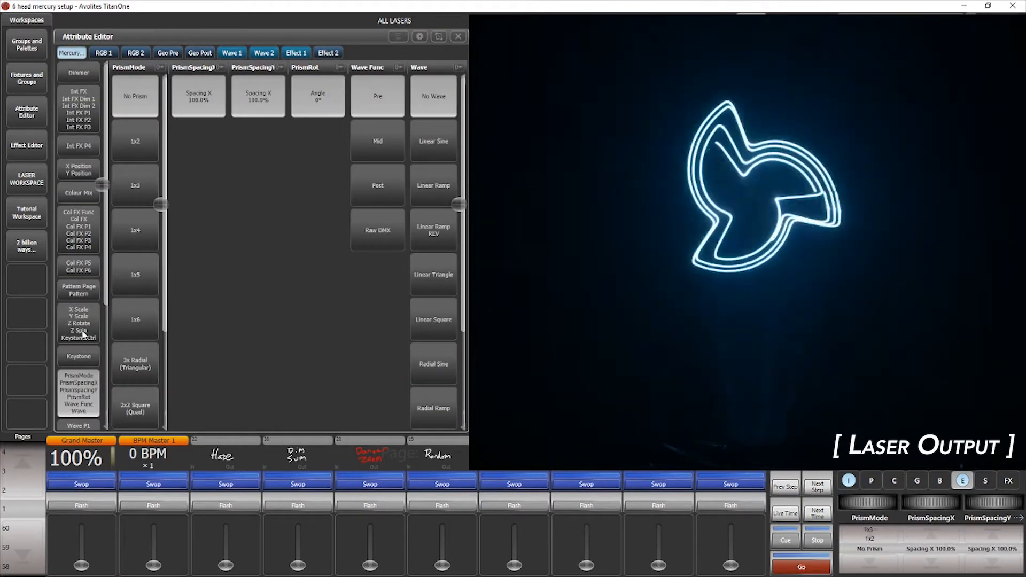
click(84, 335)
click(77, 390)
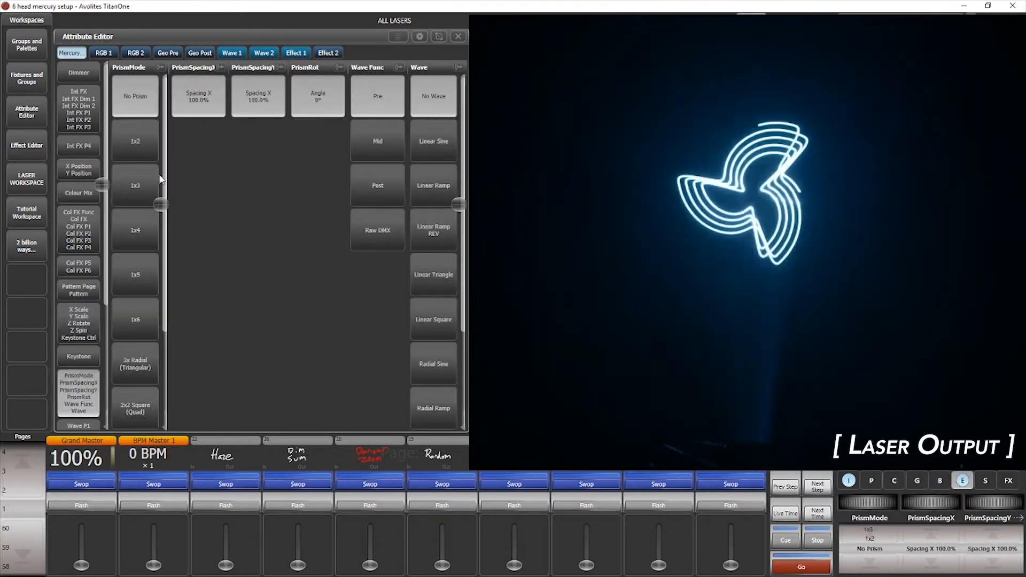
scroll(155, 207, down, 3)
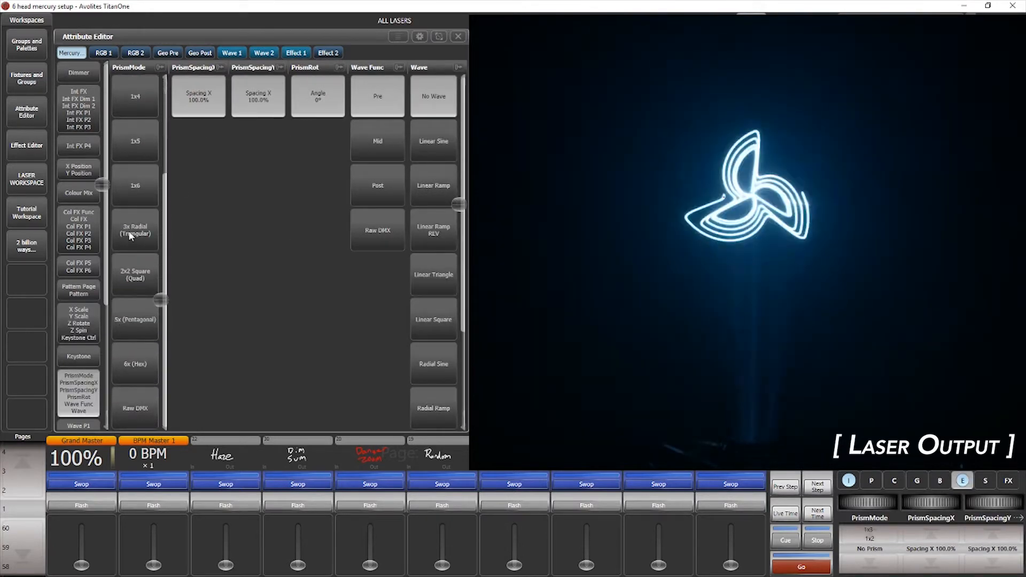
click(131, 236)
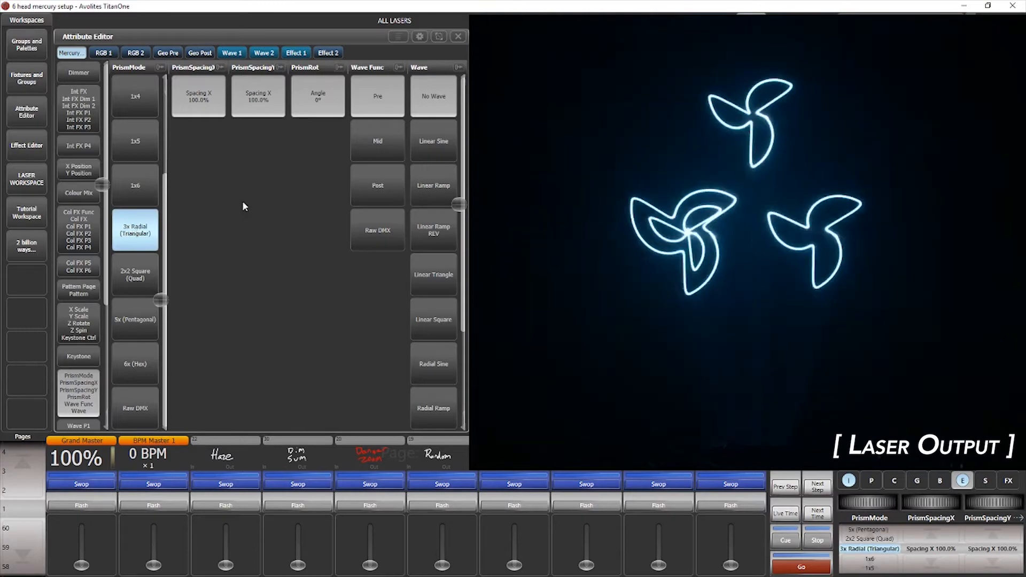
drag(266, 95, 219, 105)
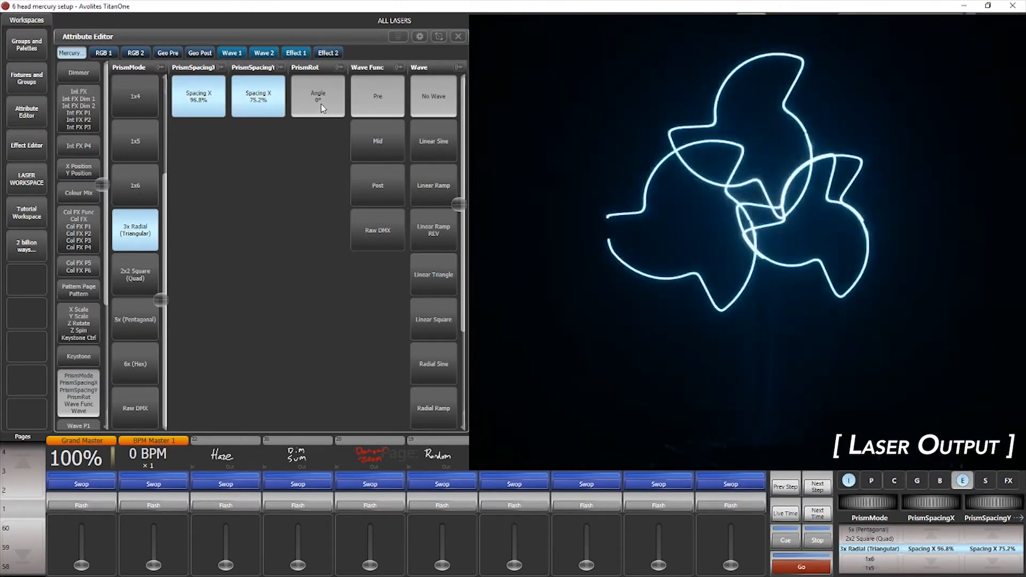
drag(323, 108, 358, 107)
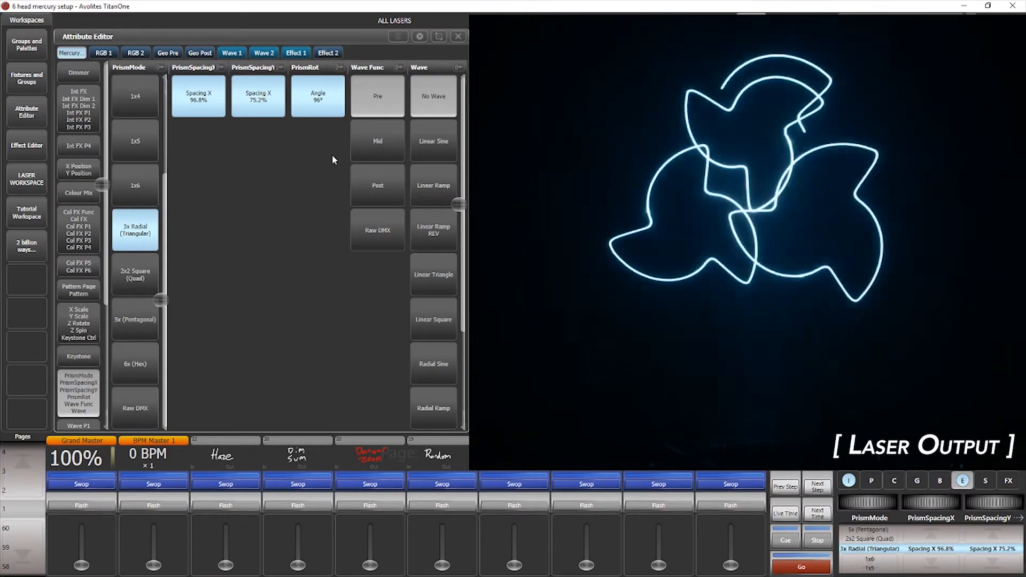
Remove the prism and reset both prism spacings to 100.0% and the rotation angle to 0°.
scroll(144, 264, up, 3)
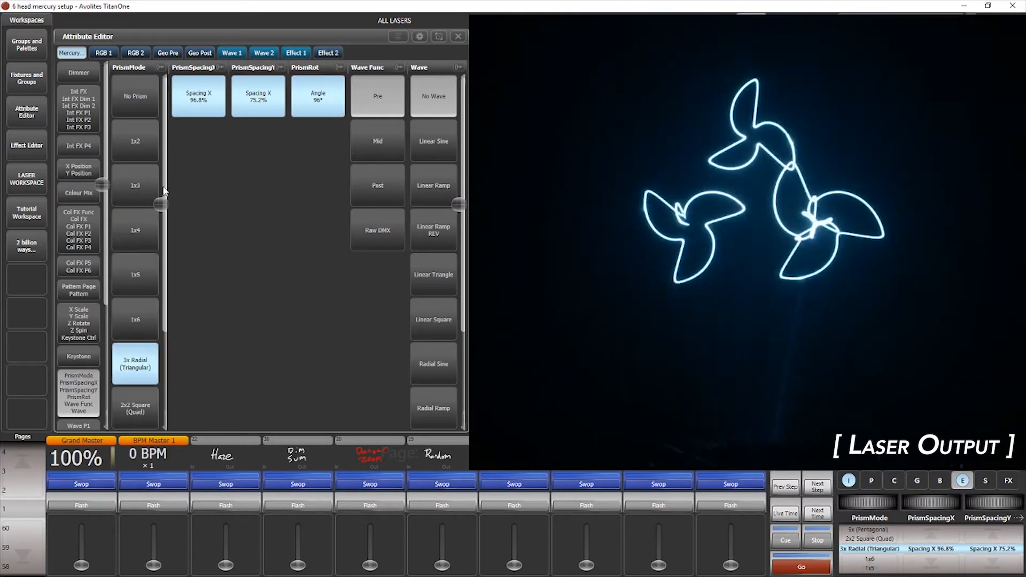
click(129, 96)
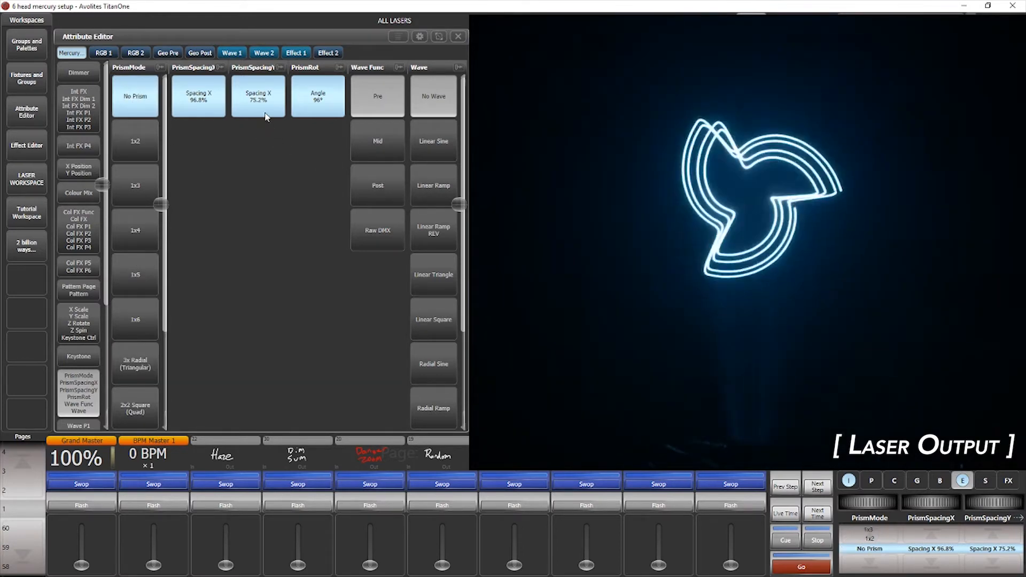
mouse_move(197, 100)
mouse_down()
mouse_move(315, 112)
mouse_move(206, 114)
mouse_up()
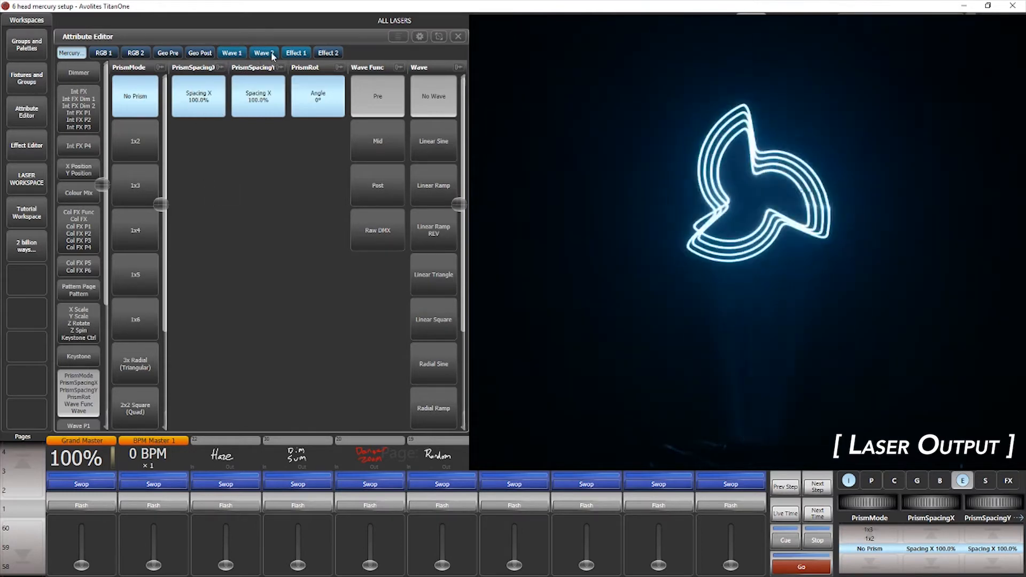
With Wave 1 and Wave 2 both selected, try Radial Ramp, switch to Radial Triangle and set the wavelength to 0%.
click(236, 54)
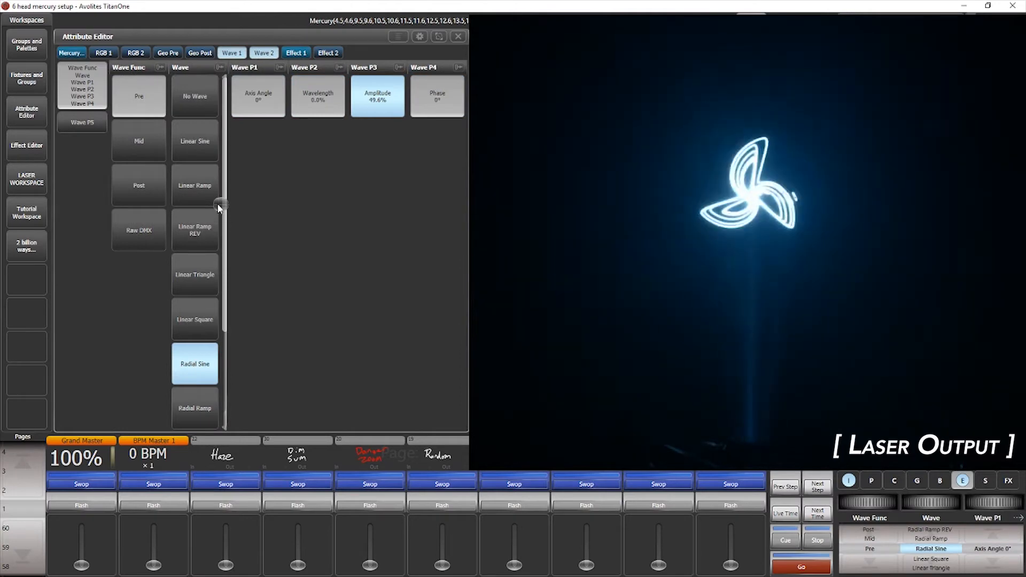
drag(221, 208, 221, 312)
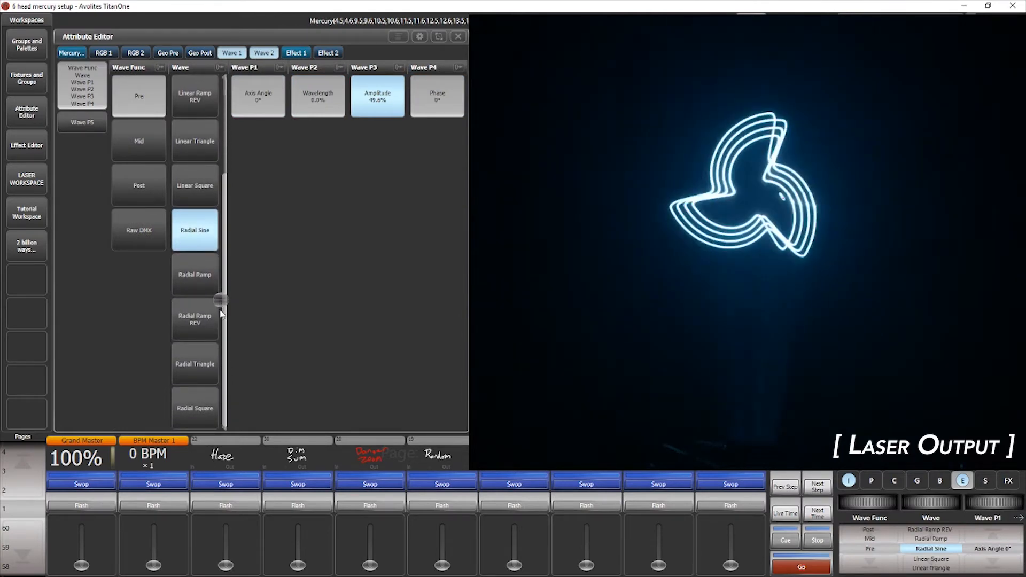
click(207, 286)
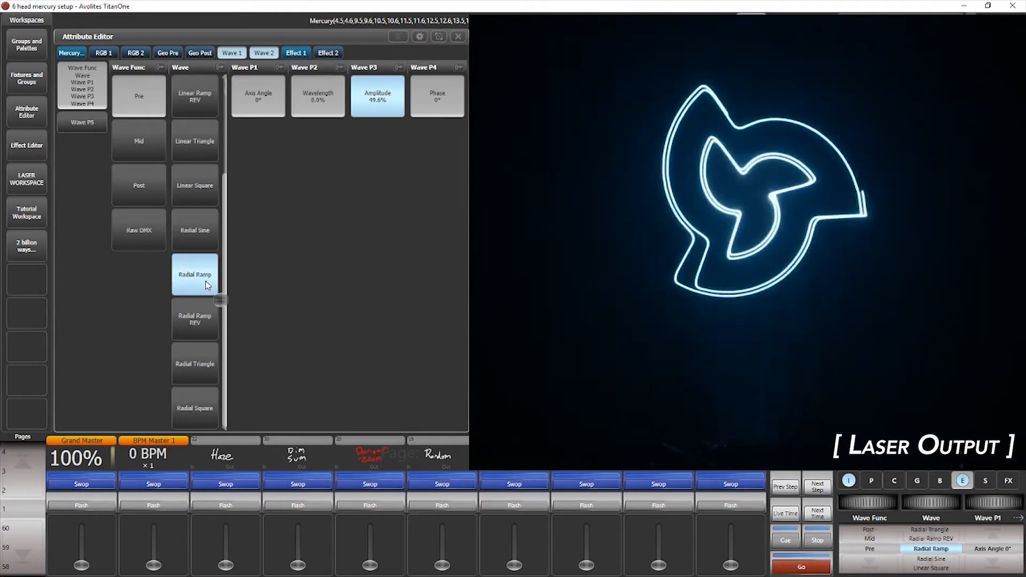
click(195, 361)
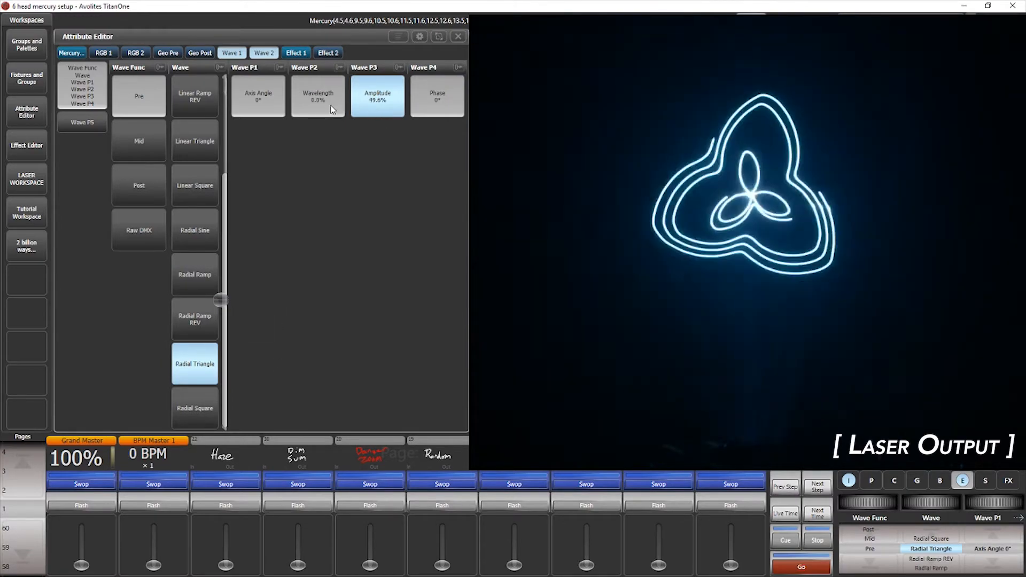
drag(342, 109, 221, 105)
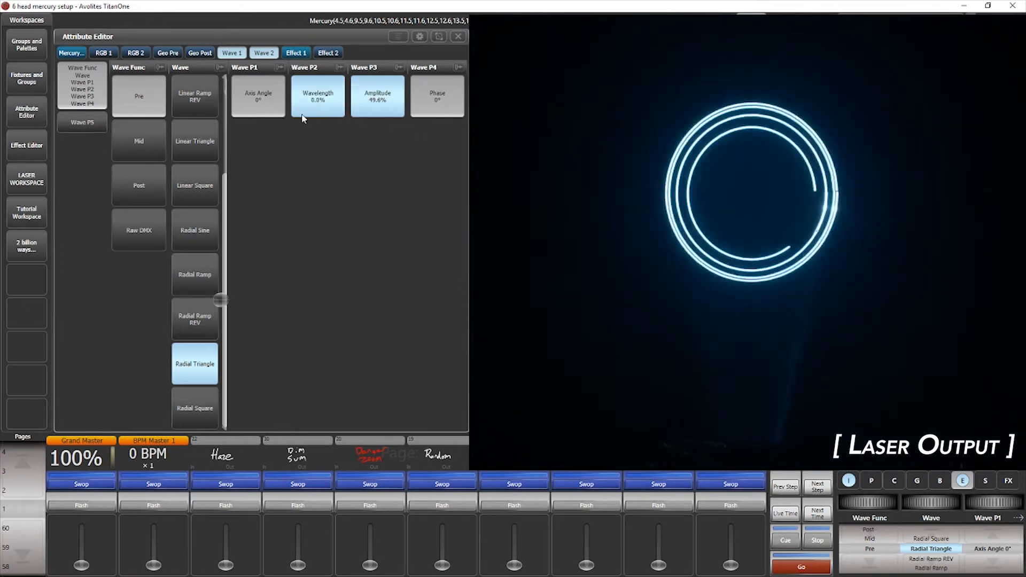
Set the wavelength of Wave 1 alone to 24.0%.
click(233, 55)
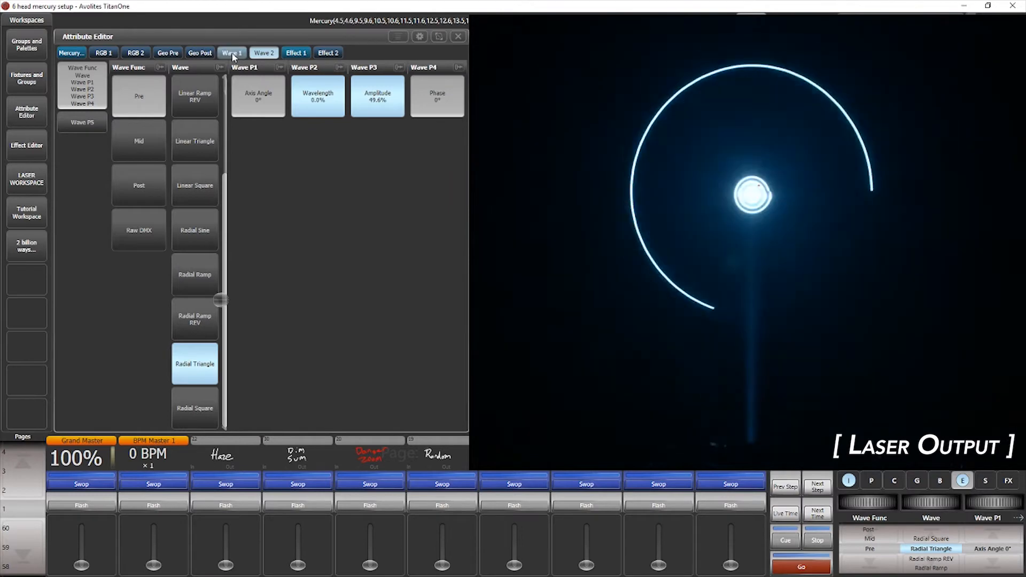
drag(315, 104, 350, 113)
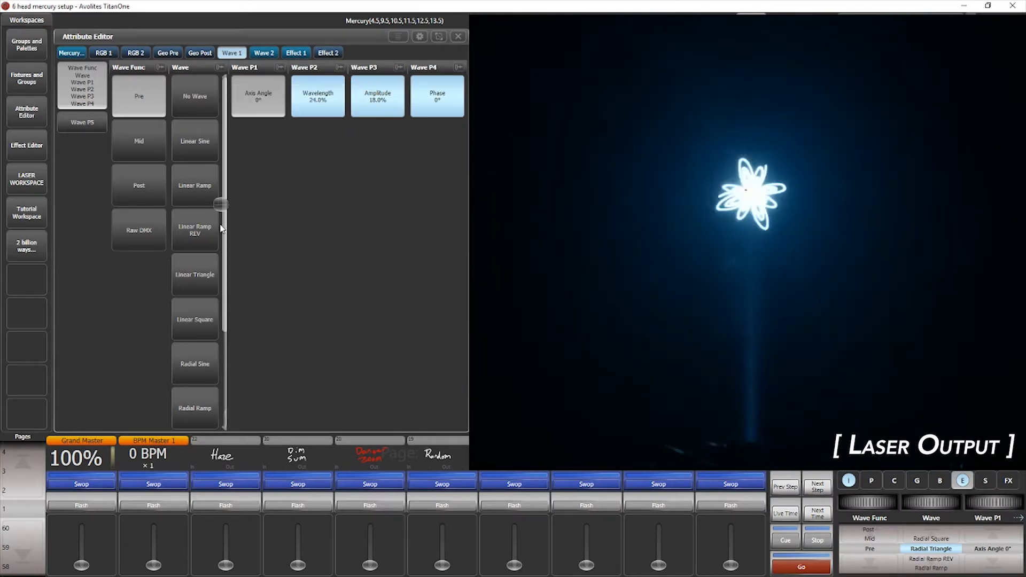
Change the wave type of Wave 1 from Radial Triangle to Radial Ramp.
drag(221, 209, 230, 290)
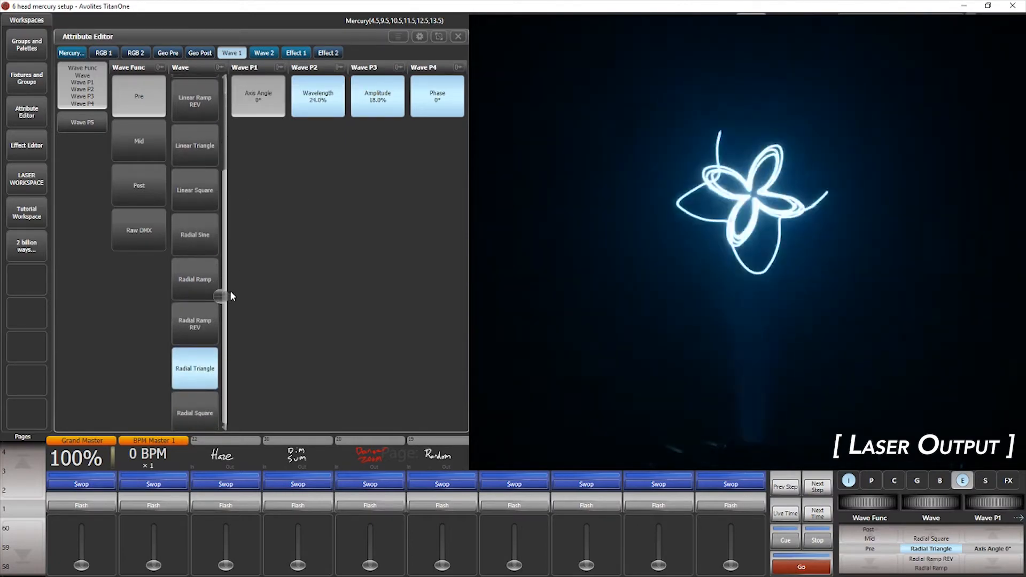
click(194, 282)
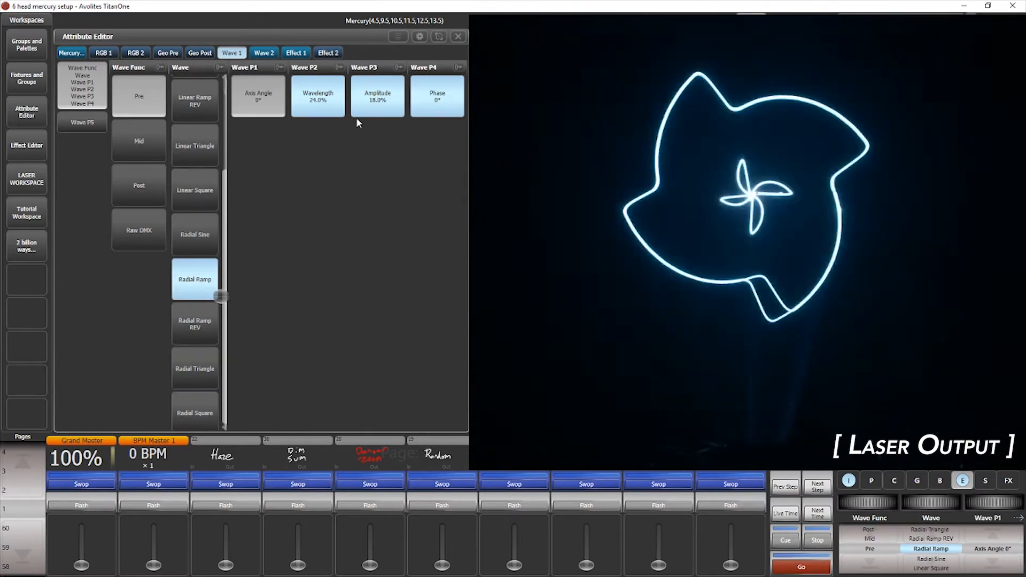
Try adjusting the wavelength of Wave 2 and return it to 0.0%, keeping the Radial Triangle wave.
click(261, 55)
drag(220, 220, 225, 322)
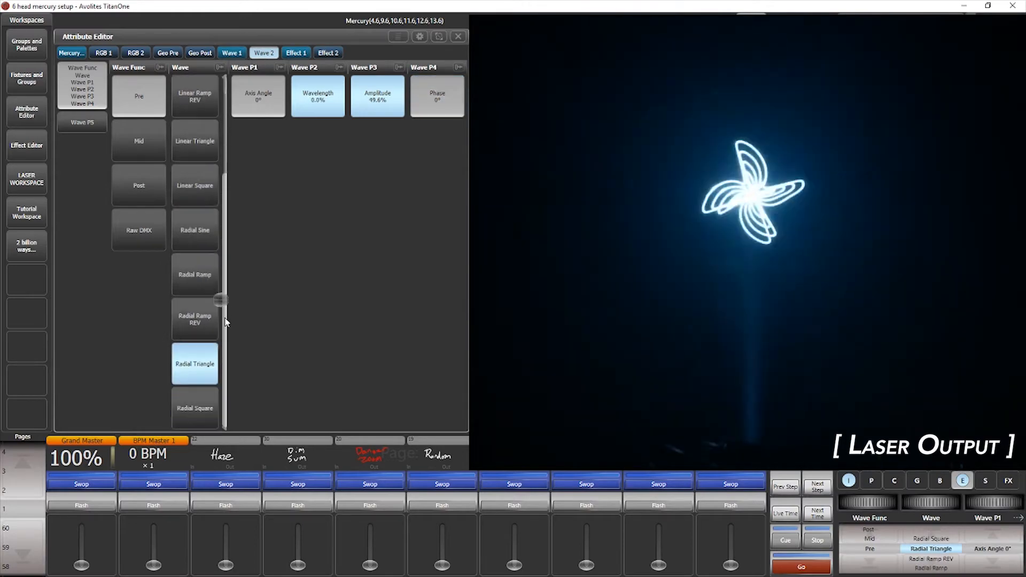
click(343, 103)
drag(343, 103, 284, 122)
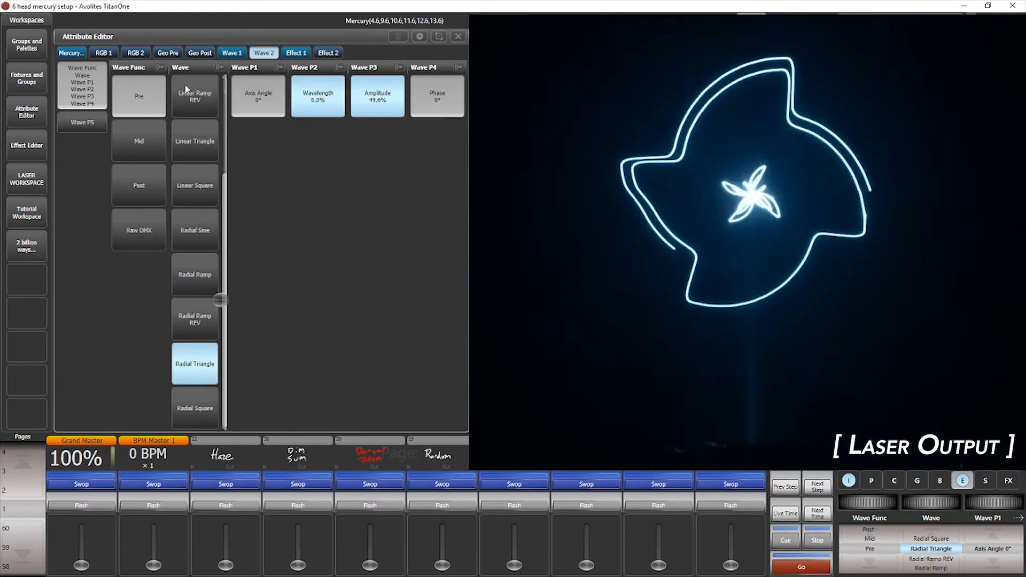
Try Spin FWD and Spin REV for the Geo Pre Z Spin and set it back to No Spin.
click(80, 53)
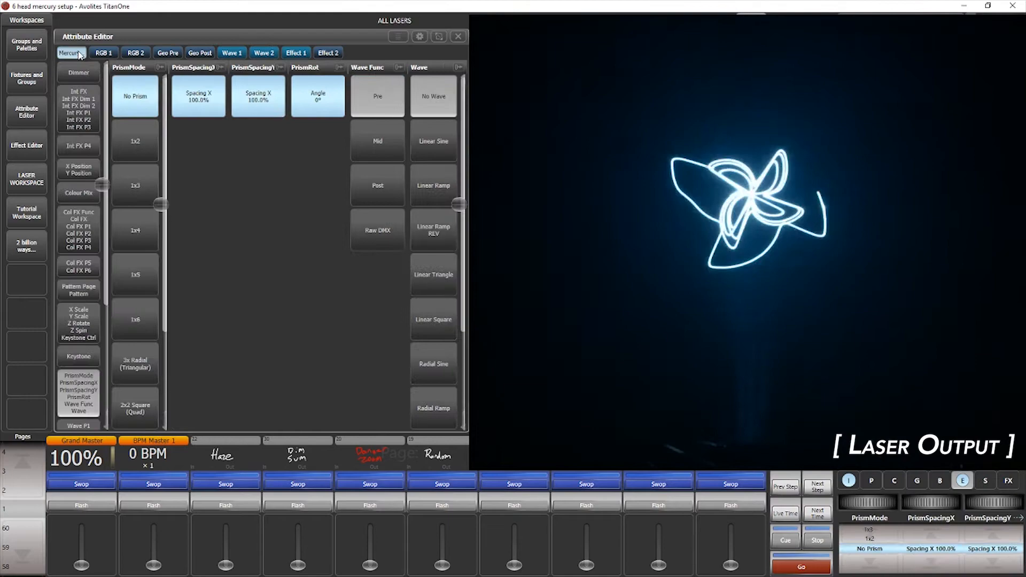
click(168, 53)
click(77, 103)
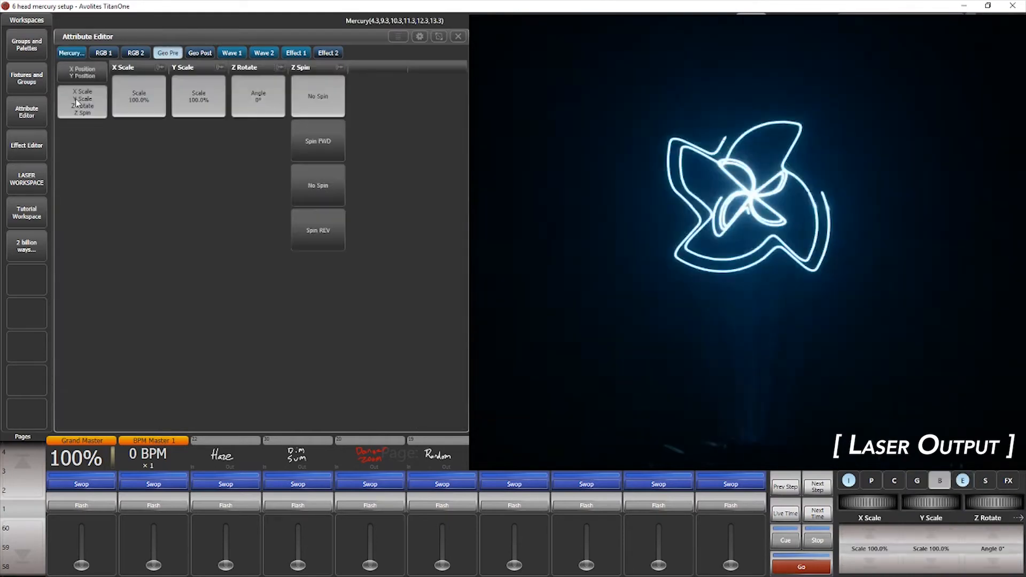
click(327, 144)
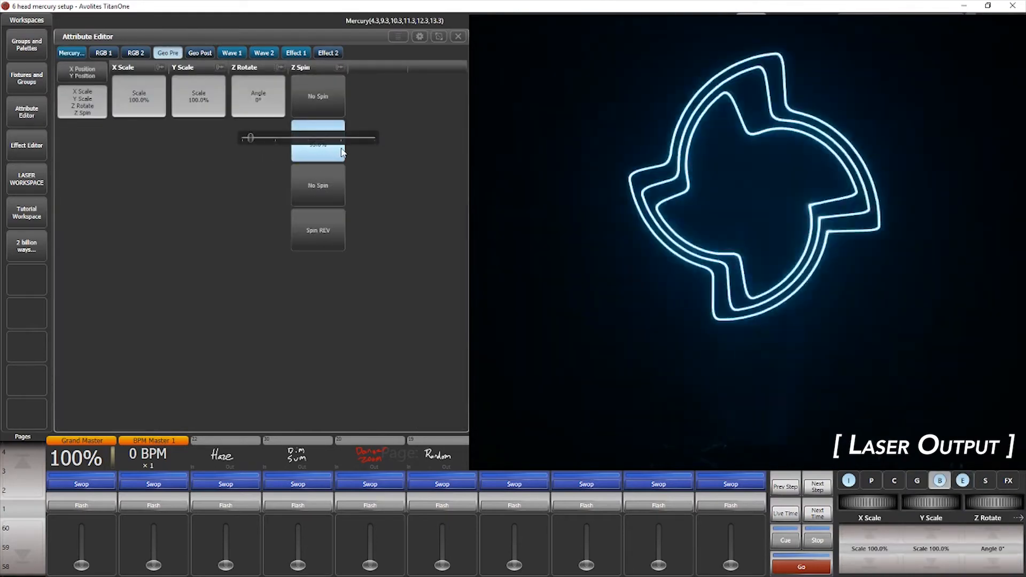
drag(342, 153, 255, 149)
click(297, 87)
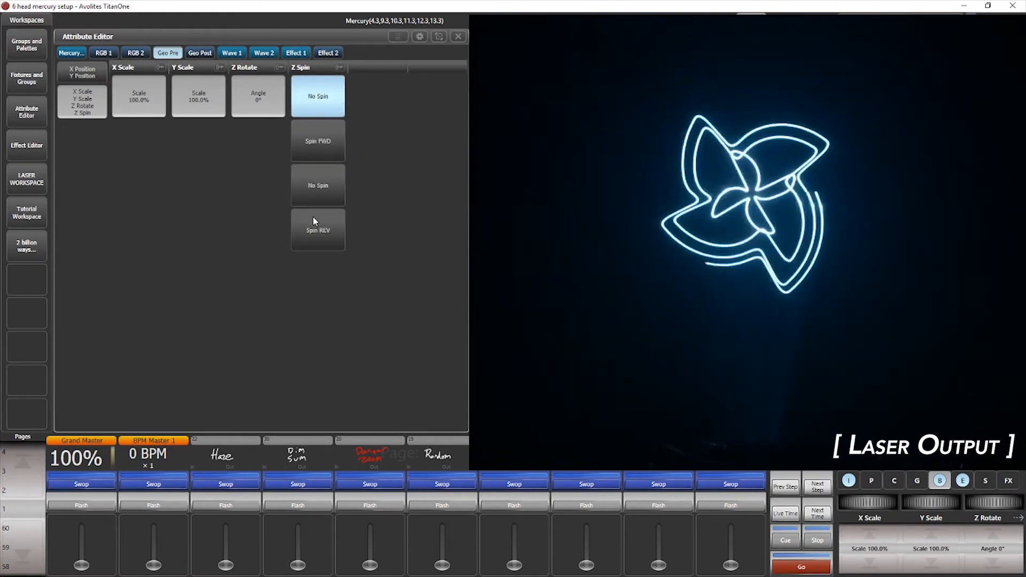
drag(315, 220, 307, 247)
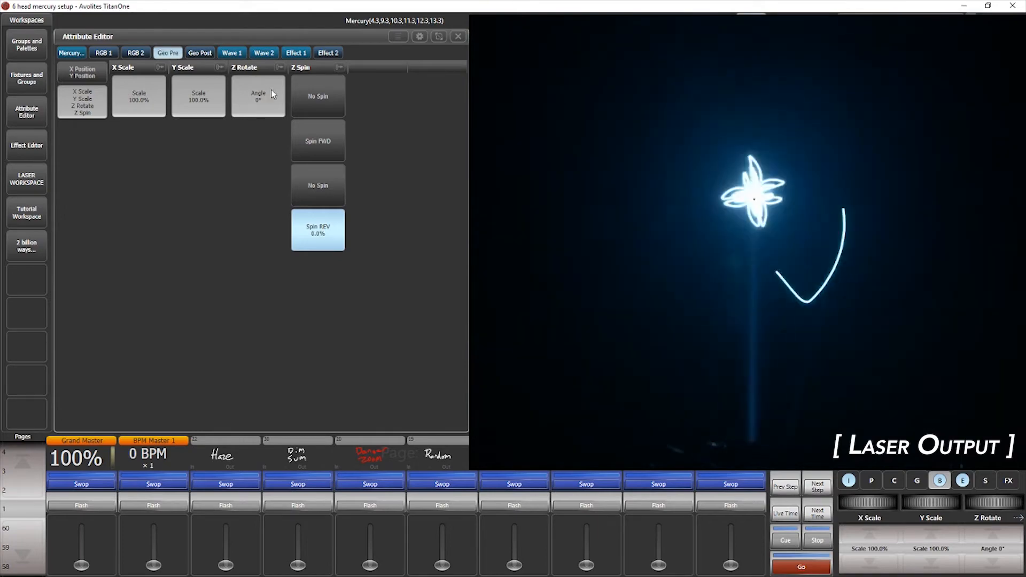
click(318, 96)
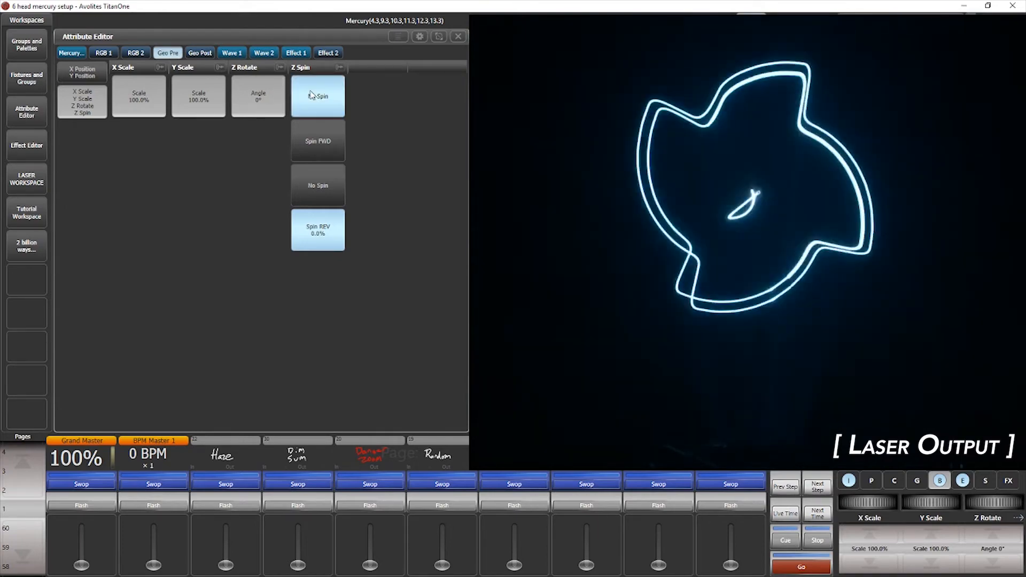
For all lasers, set the colour effect function to Post and apply the Radial Gradient colour effect.
click(79, 53)
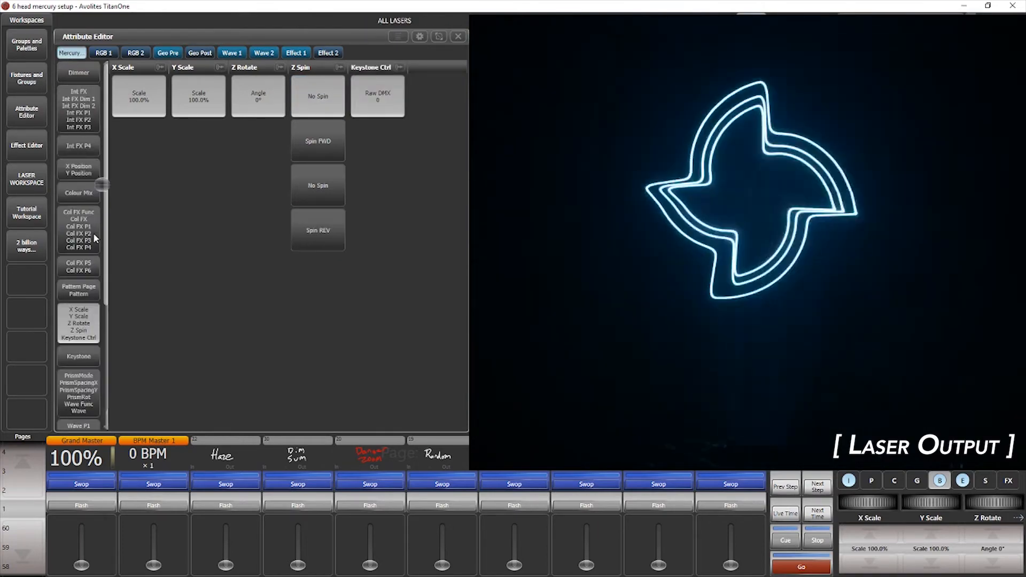
click(93, 232)
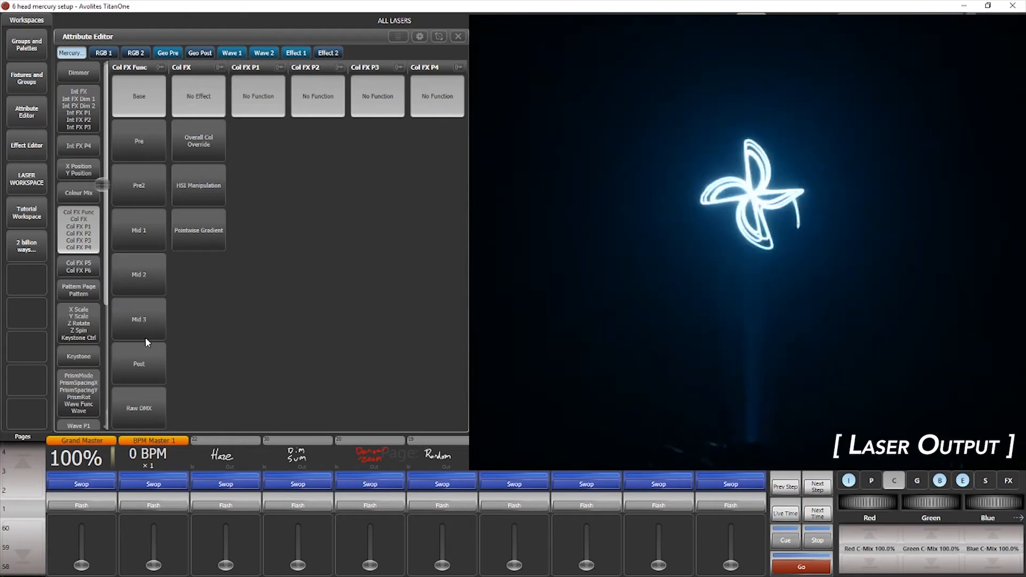
click(156, 367)
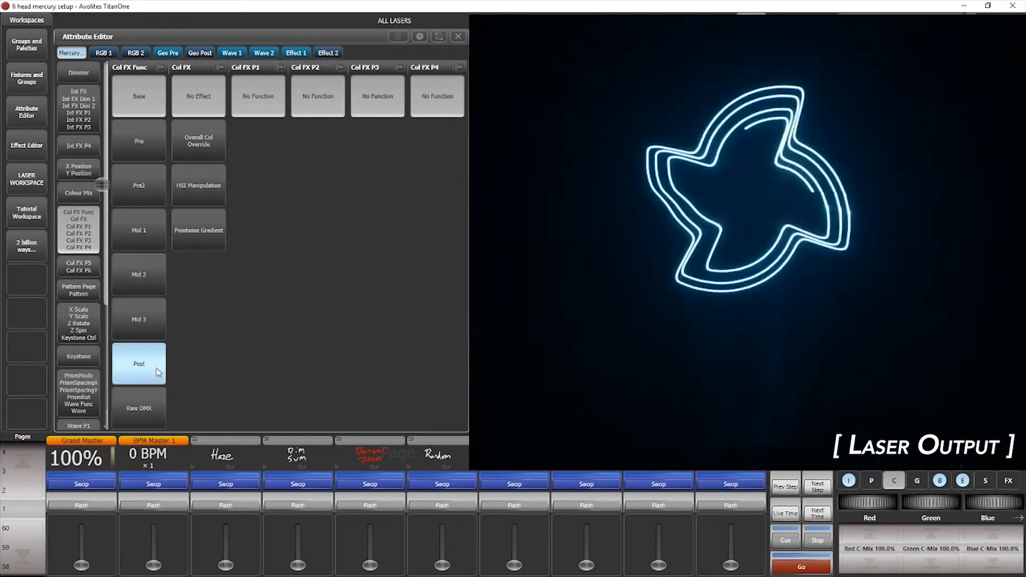
click(211, 235)
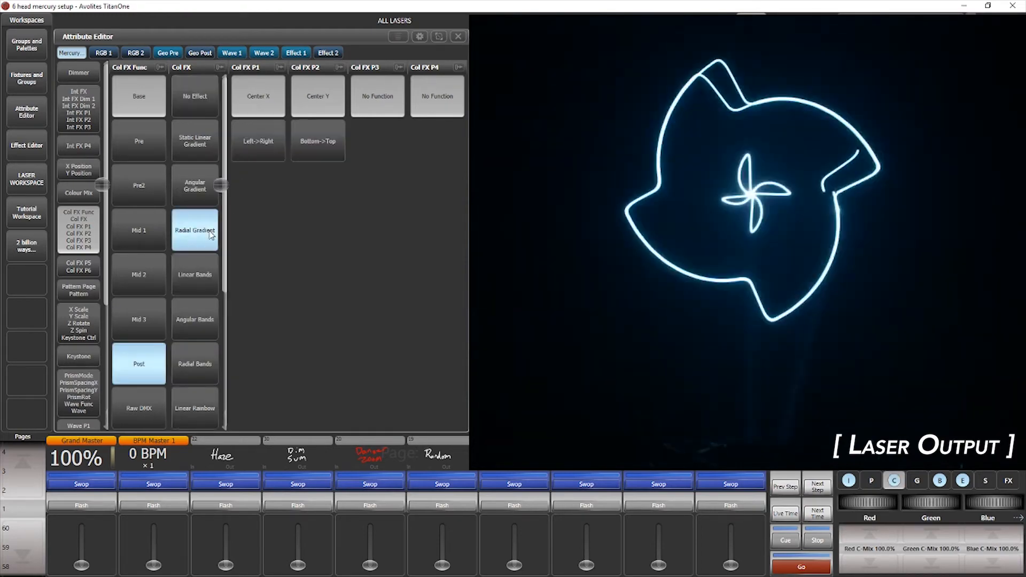
Set the RGB 1 colour mix to saturated blue, with red at 1.2%, green at 0.0% and blue at 100.0%.
click(111, 54)
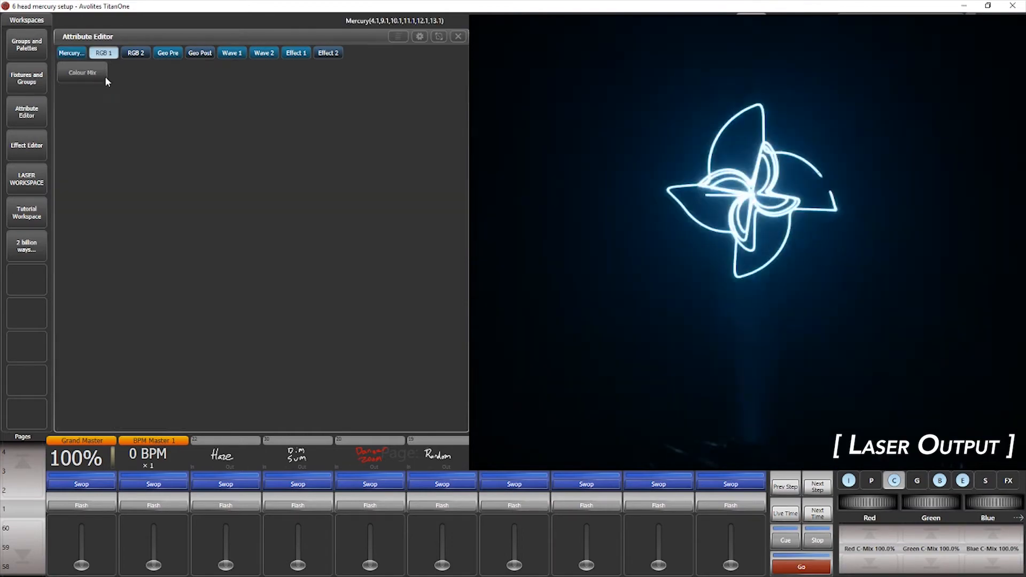
click(104, 75)
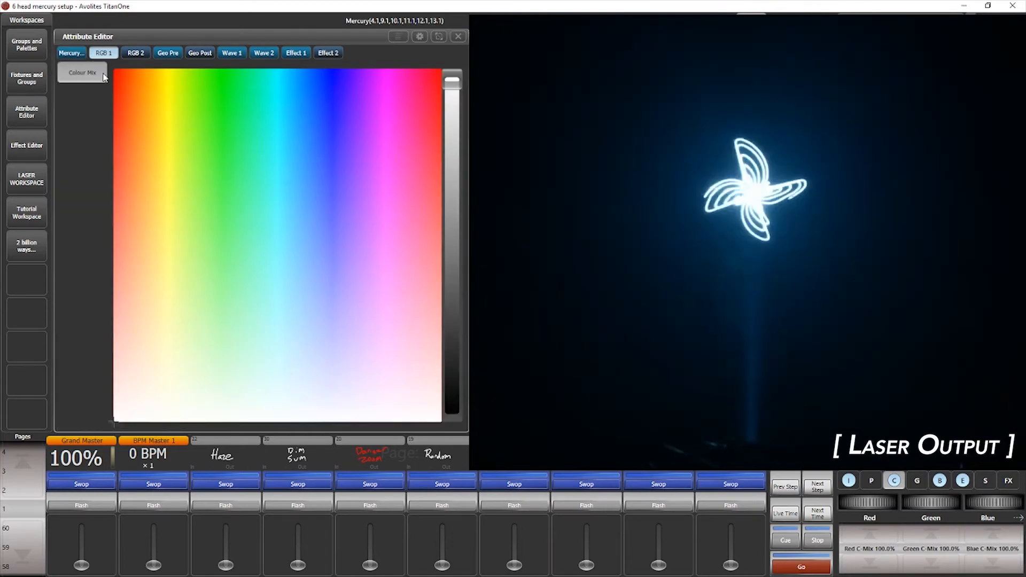
click(332, 75)
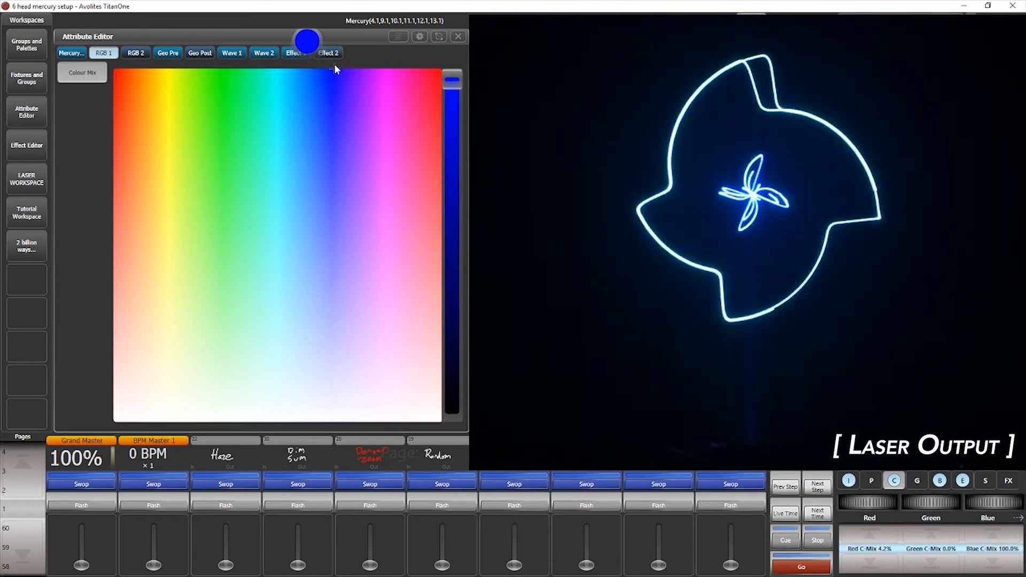
drag(334, 65, 333, 63)
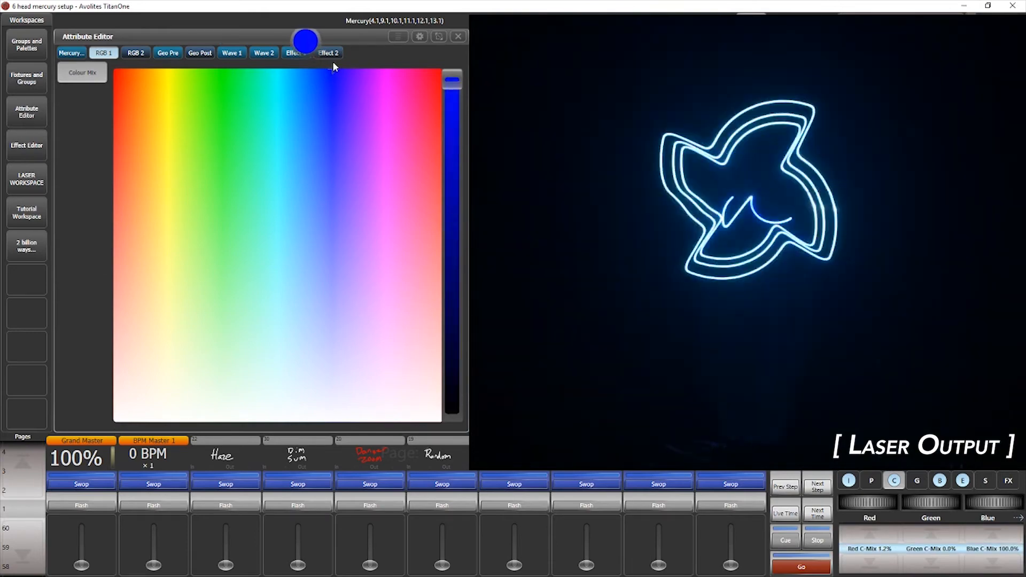
Set the RGB 2 colour mix to saturated red, with red at 100.0%, green at 0.1% and blue at 1.1%.
click(138, 51)
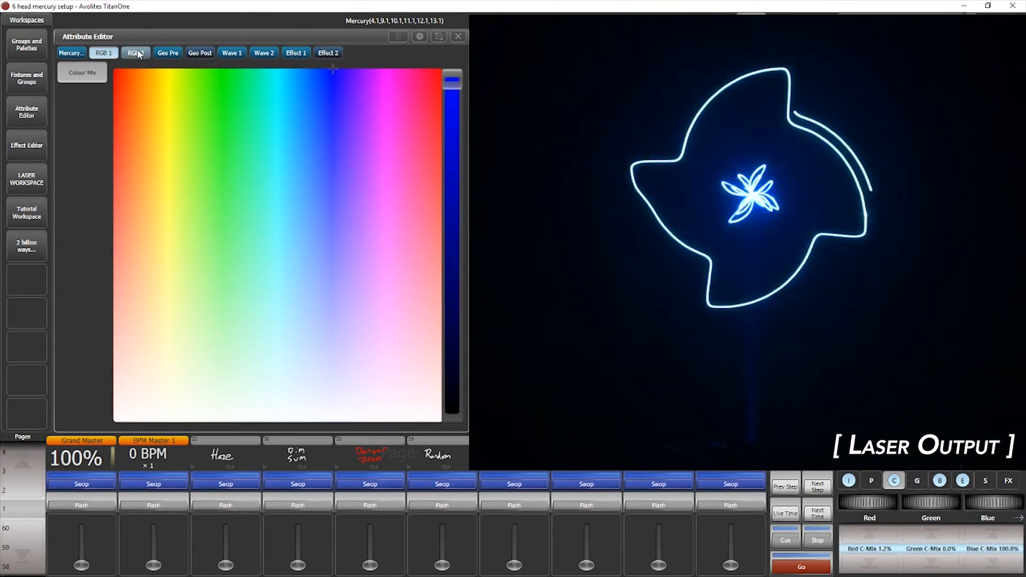
click(205, 74)
drag(203, 70, 455, 74)
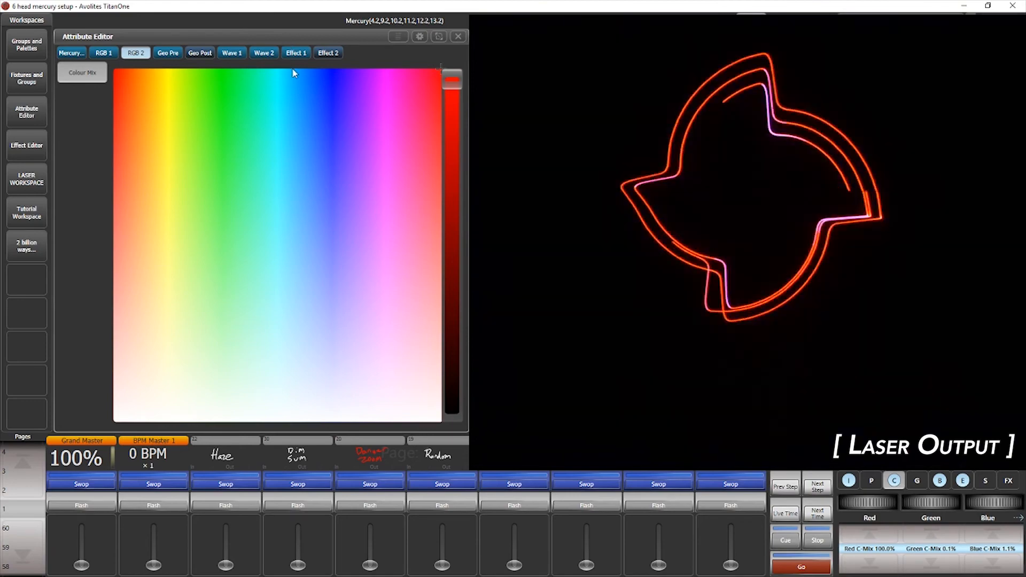
Check the Effect 1 attribute groups and return to the main Mercury attributes for all lasers.
click(291, 54)
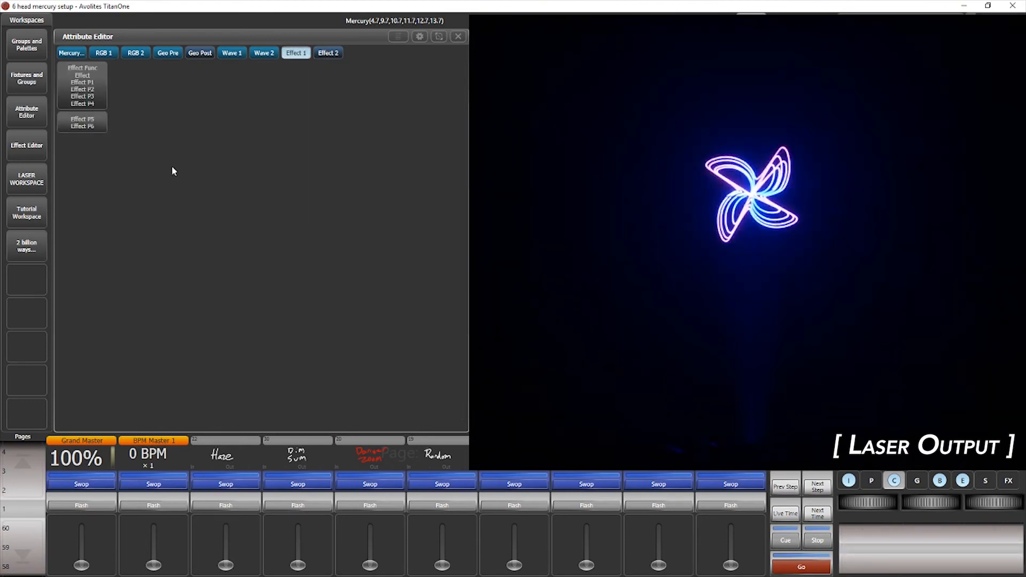
click(75, 54)
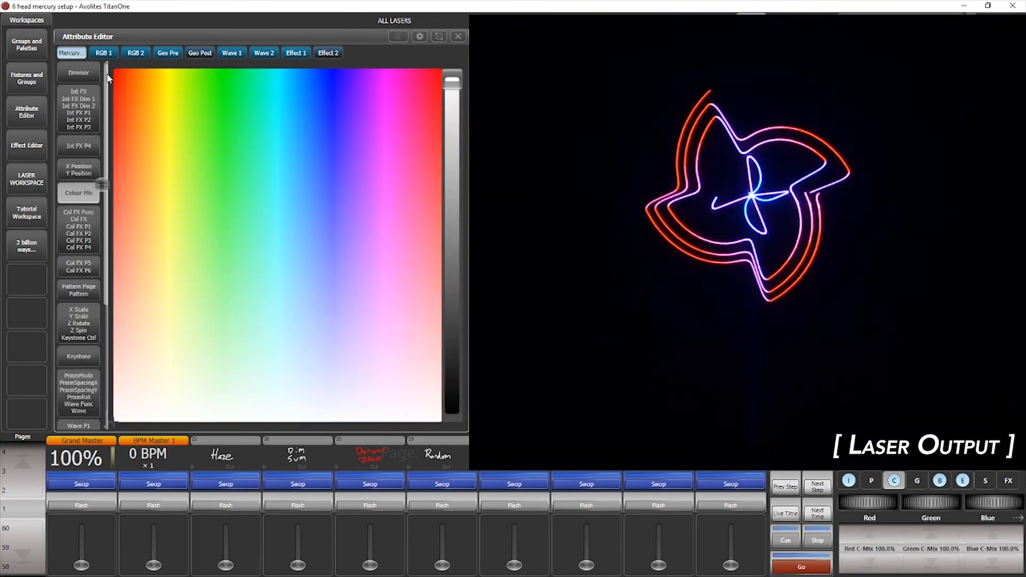